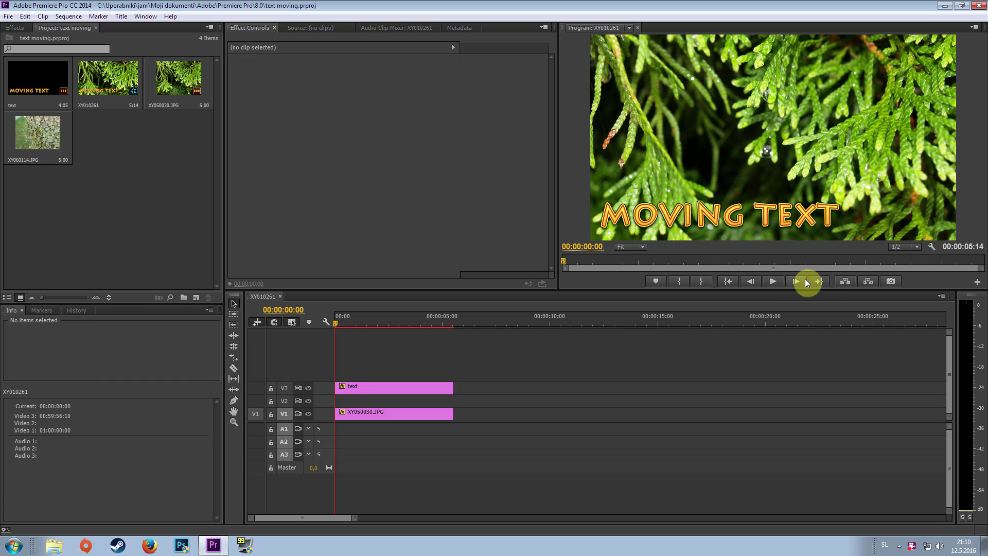
- Play back the sequence to preview the moving title, pausing once to inspect it
left_click(774, 281)
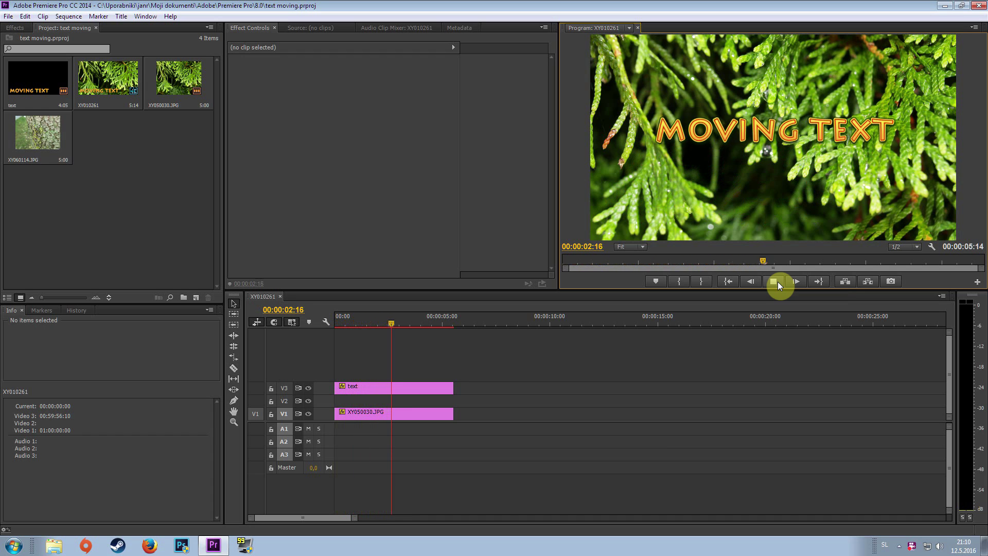
left_click(777, 282)
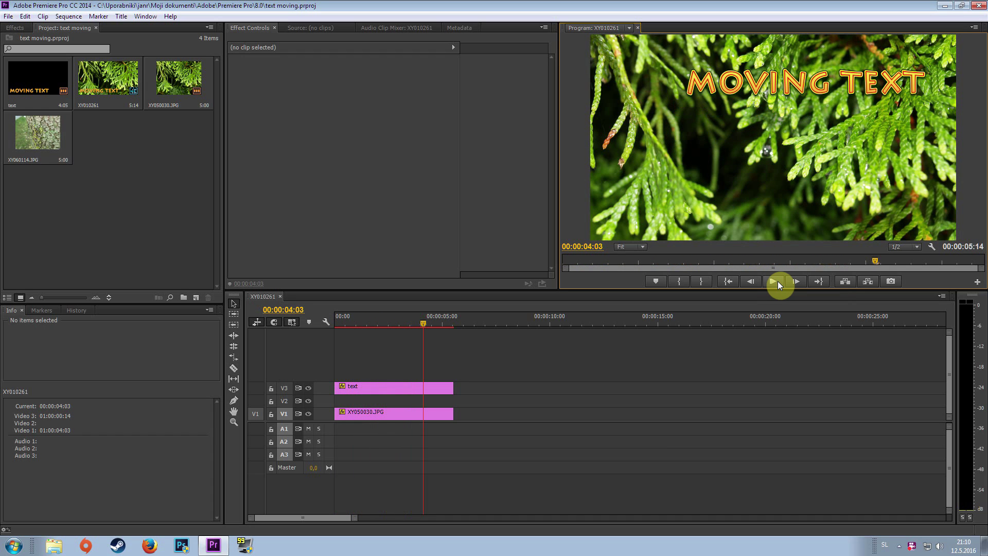
left_click(774, 282)
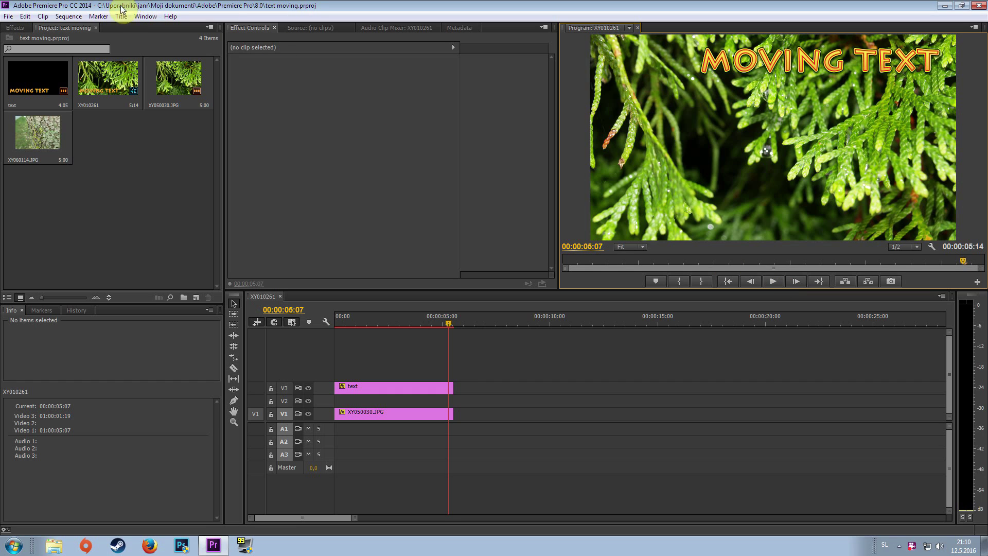
- Create a new Default Still title named TEXT1
left_click(122, 16)
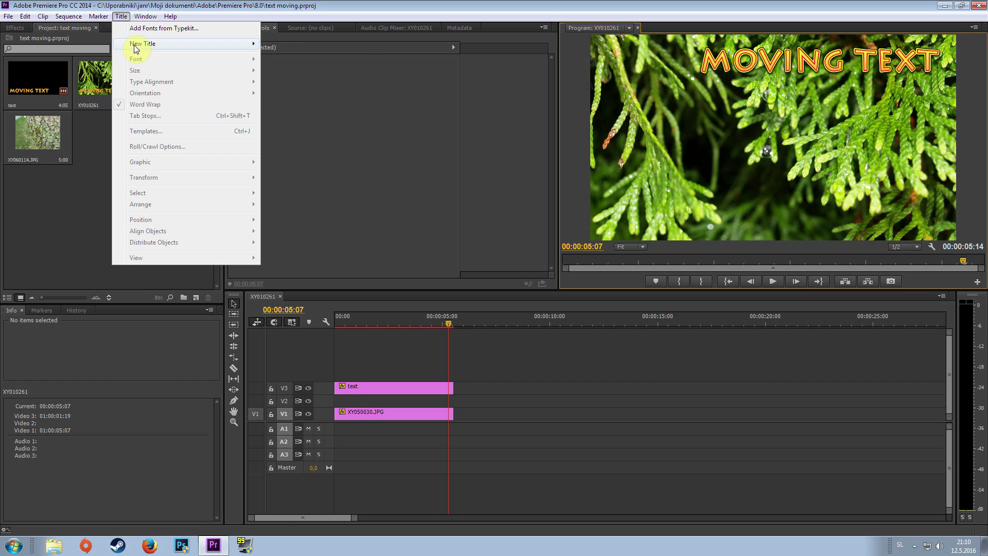
mouse_move(192, 46)
left_click(280, 40)
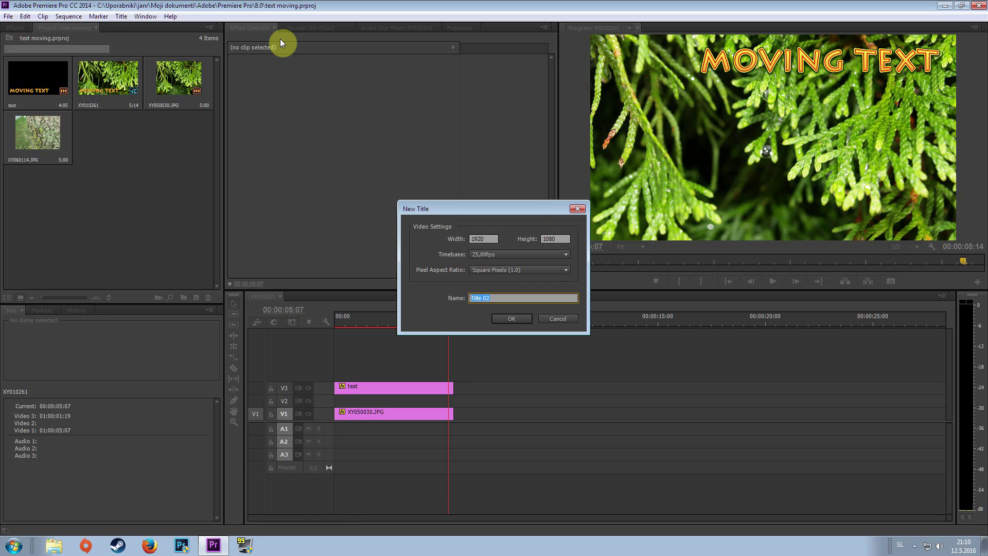
type("TEXT1")
key("Return")
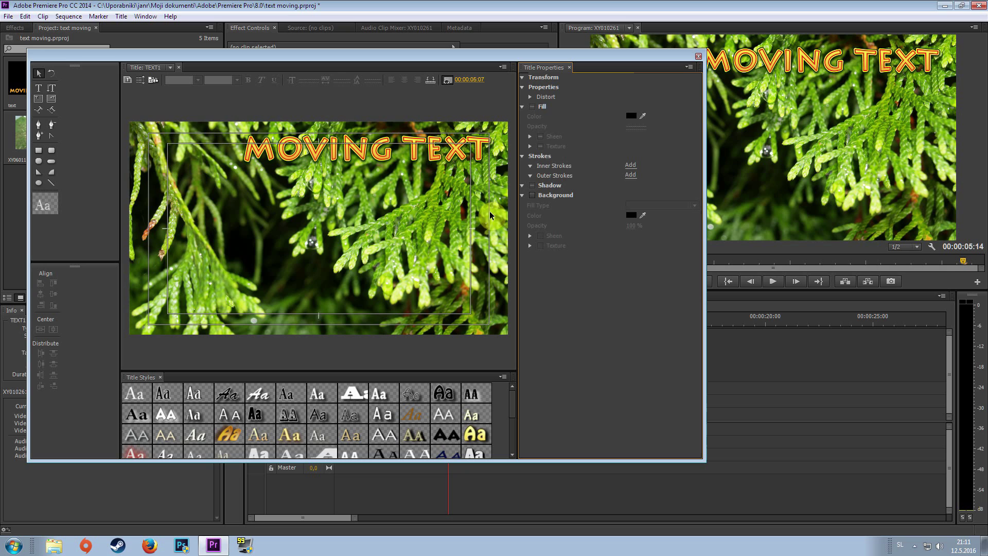
- Draw a horizontal text box on the title canvas and type 'FIRST MOVEMENT'
left_click(742, 320)
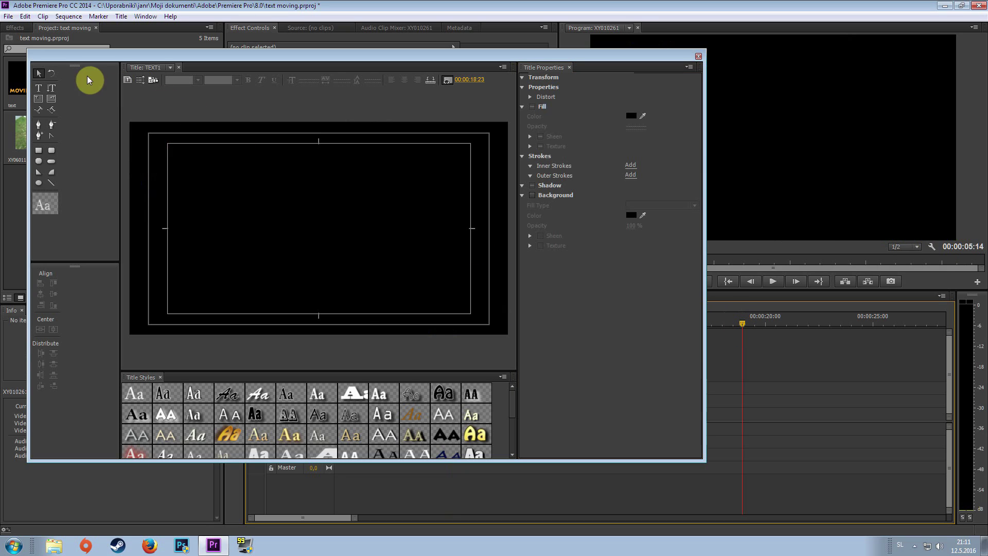
left_click(39, 88)
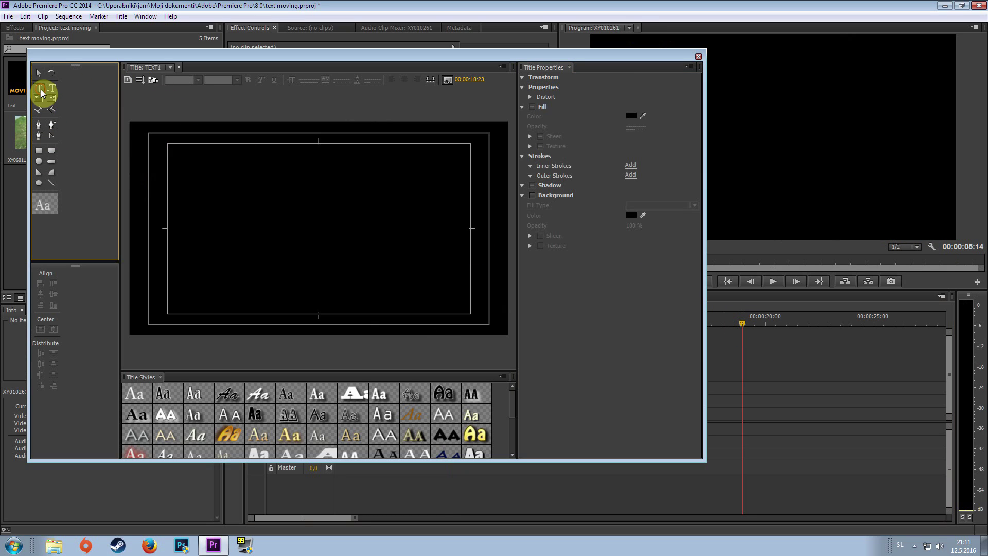
left_click(158, 171)
left_click_drag(193, 201, 474, 265)
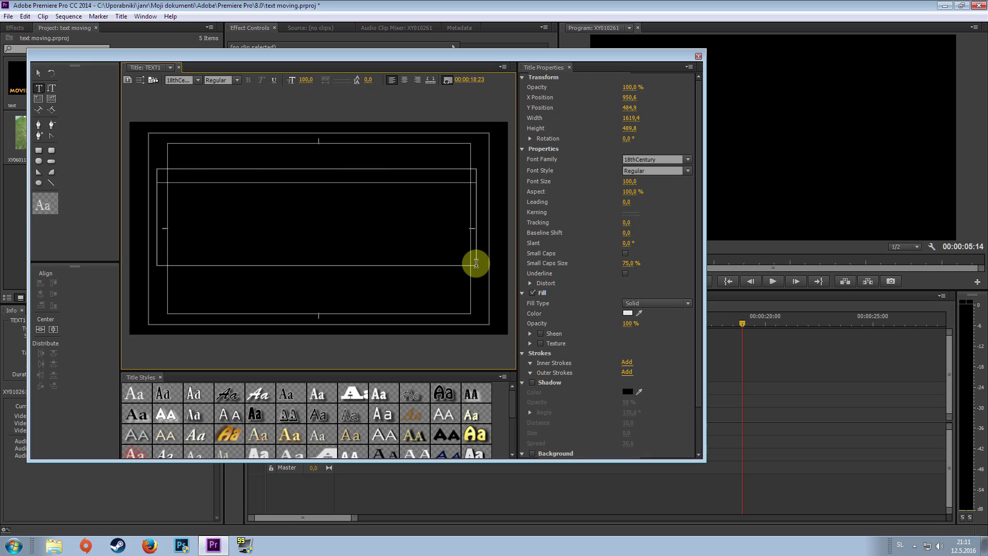
type("FIRTS")
key("BackSpace")
key("BackSpace")
type("STR")
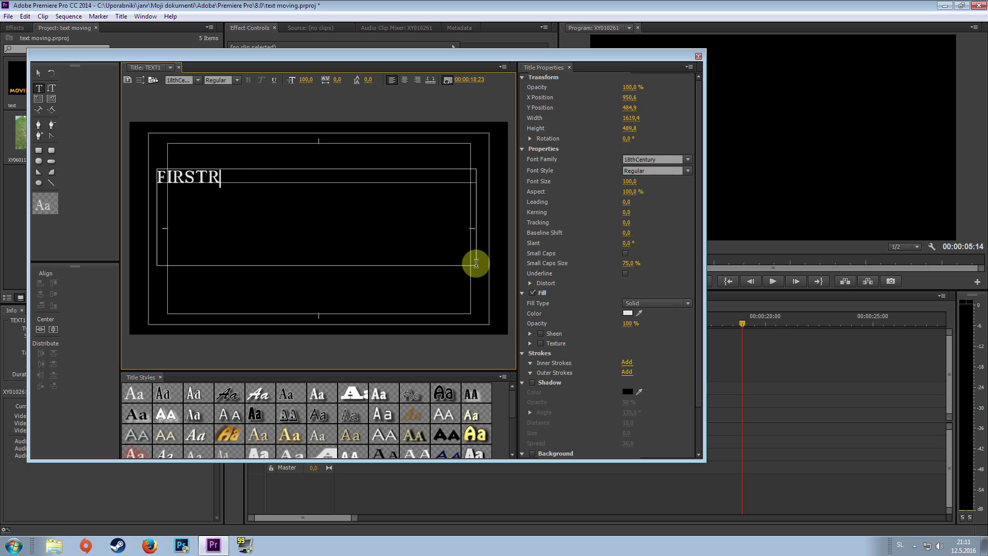
key("BackSpace")
type("MOVENM")
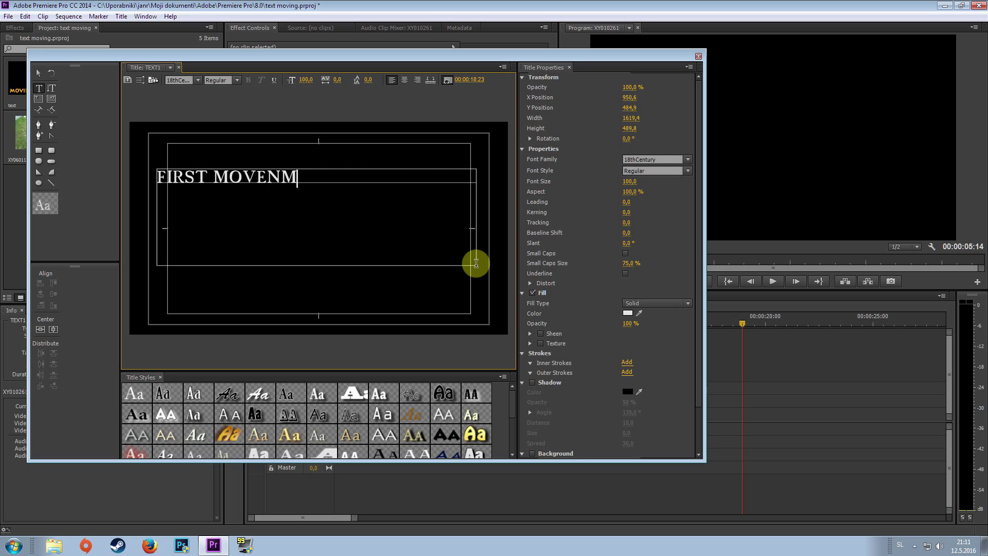
key("BackSpace")
key("BackSpace")
type("MENT")
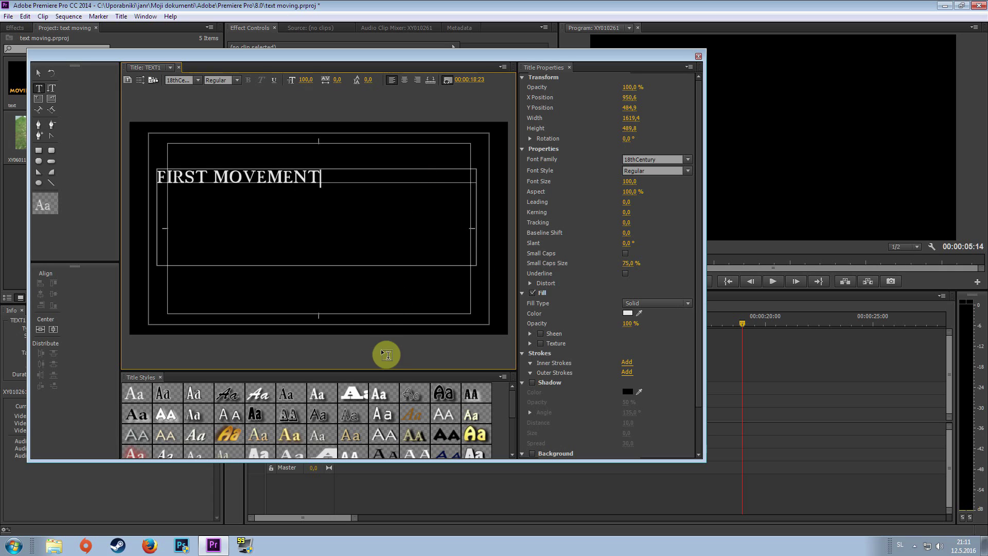
- Apply the Hobo Medium Gold style, shrink the text box, move it lower right, and close the Titler
left_click(474, 438)
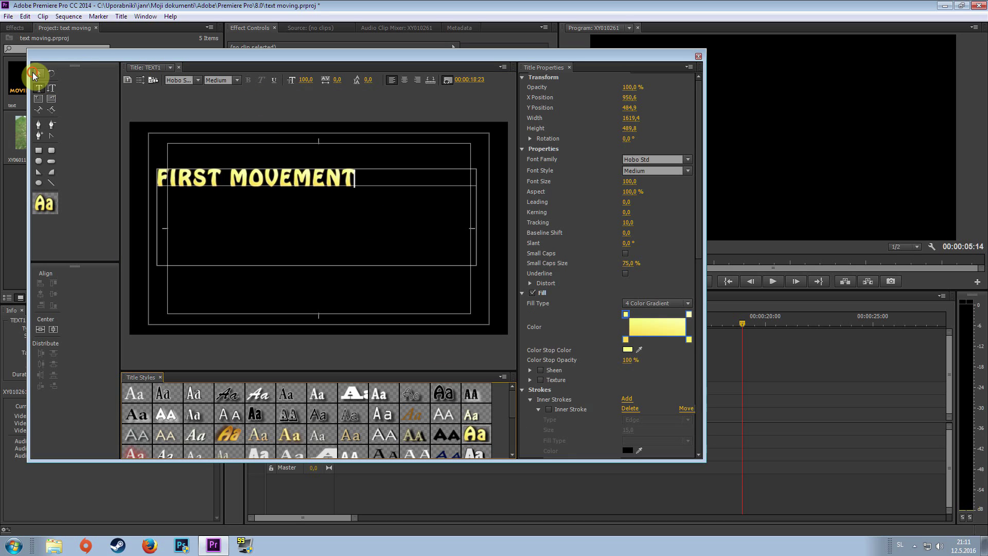
left_click(33, 72)
left_click_drag(474, 267, 373, 230)
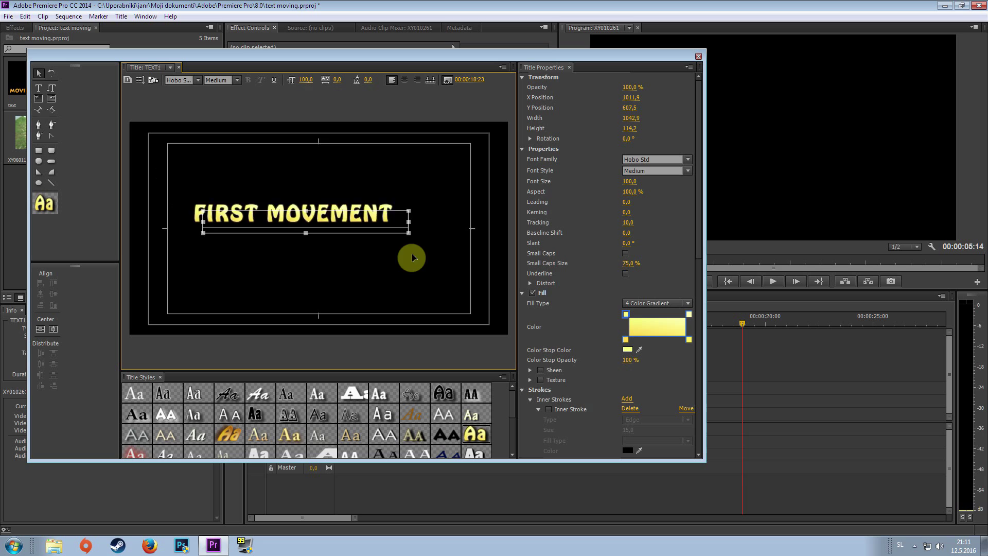
left_click_drag(412, 256, 467, 316)
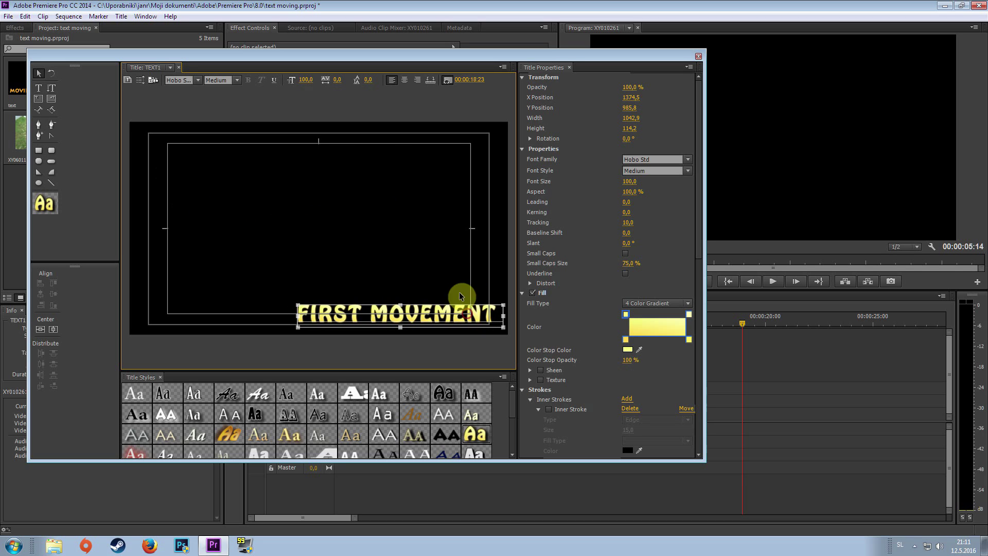
left_click(698, 57)
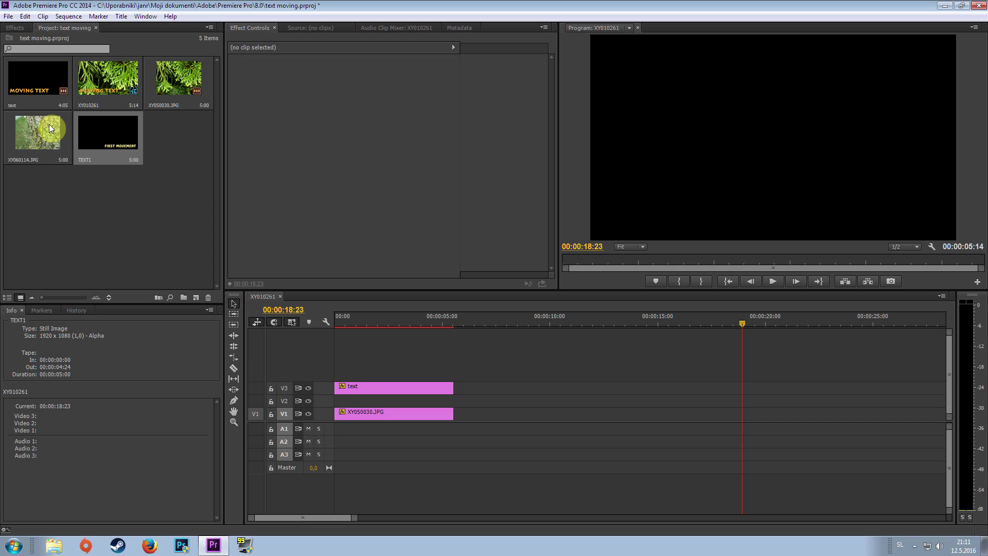
- Place XY060114.JPG on V1 at about 18 seconds and set the playhead near 00:00:19:00
left_click_drag(56, 131, 742, 420)
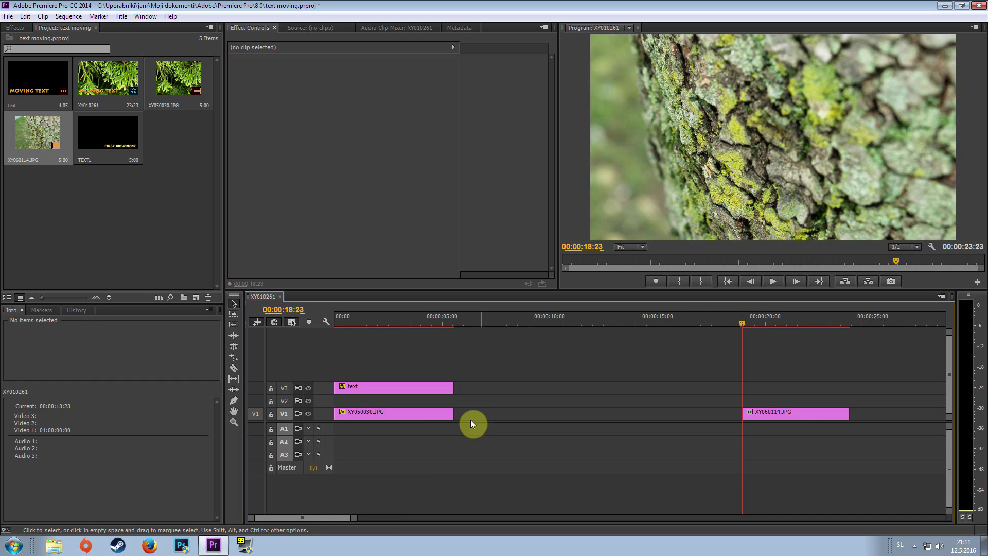
left_click_drag(333, 516, 348, 514)
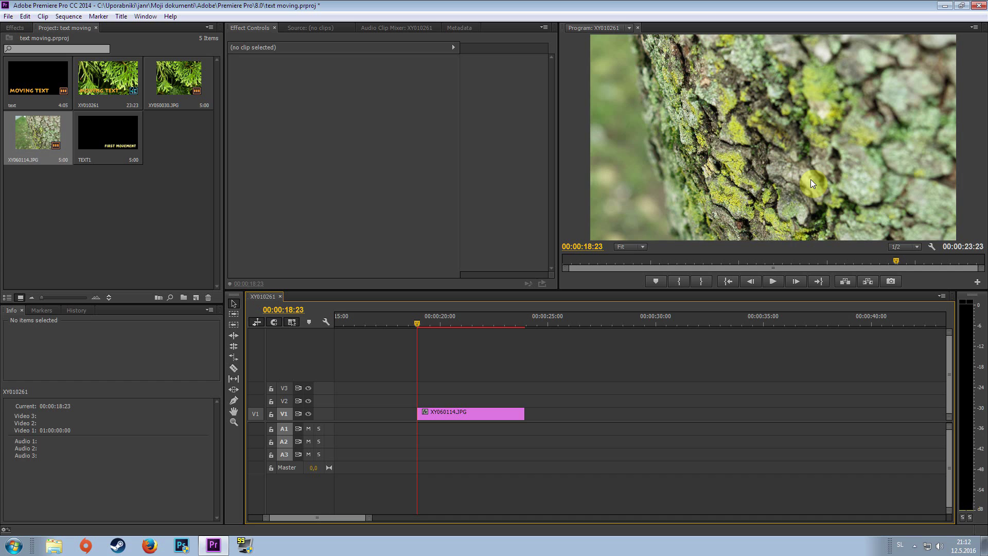
mouse_move(426, 323)
left_mouse_down()
mouse_move(418, 324)
mouse_move(502, 320)
mouse_move(419, 326)
left_mouse_up()
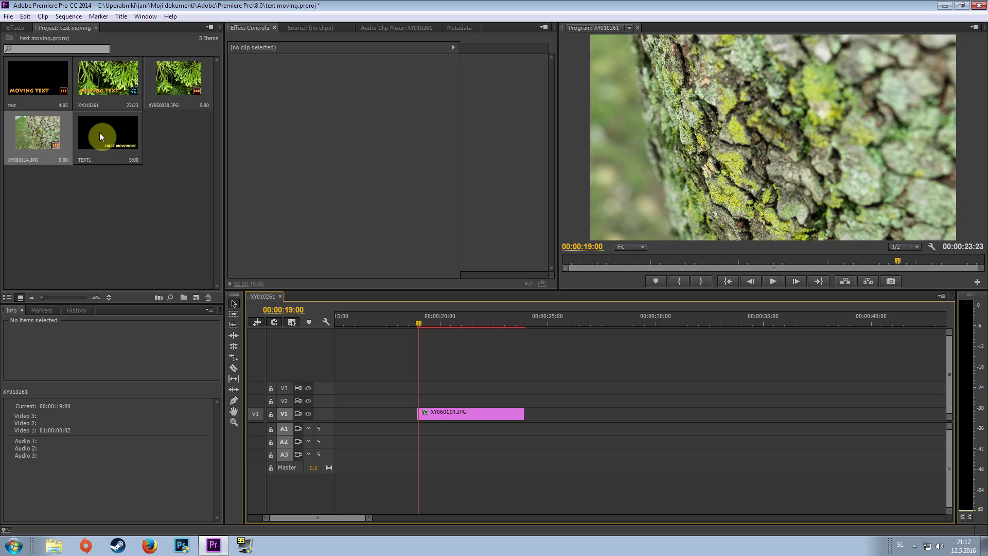
- Put TEXT1 on V3 above the bark photo and razor-cut the clips at 19:13 and 23:12
left_click_drag(106, 126, 420, 390)
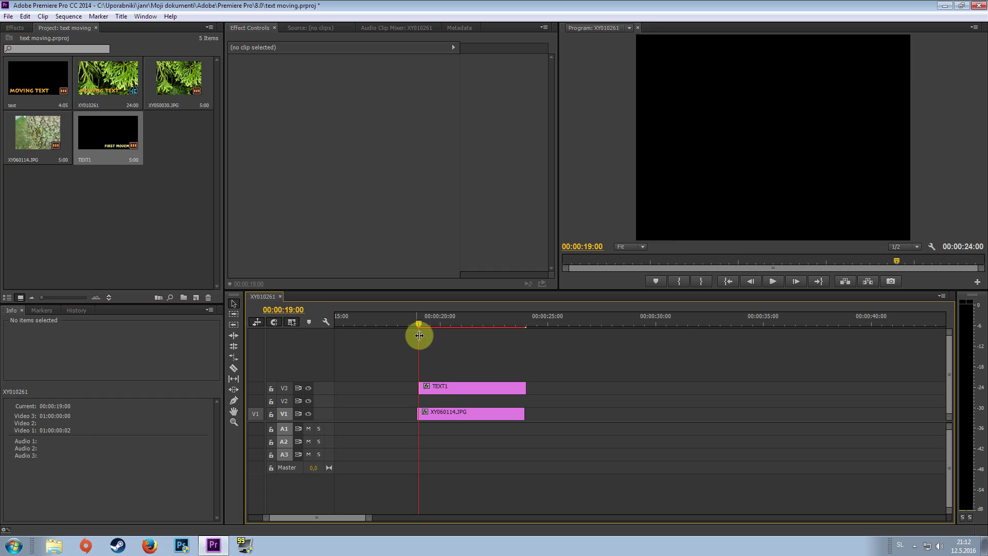
left_click_drag(419, 325, 432, 323)
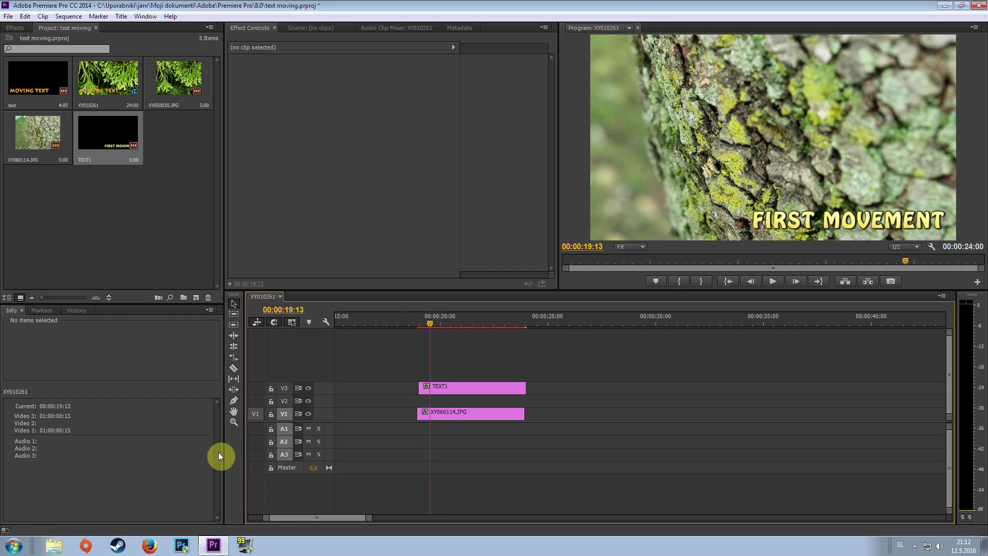
left_click(233, 368)
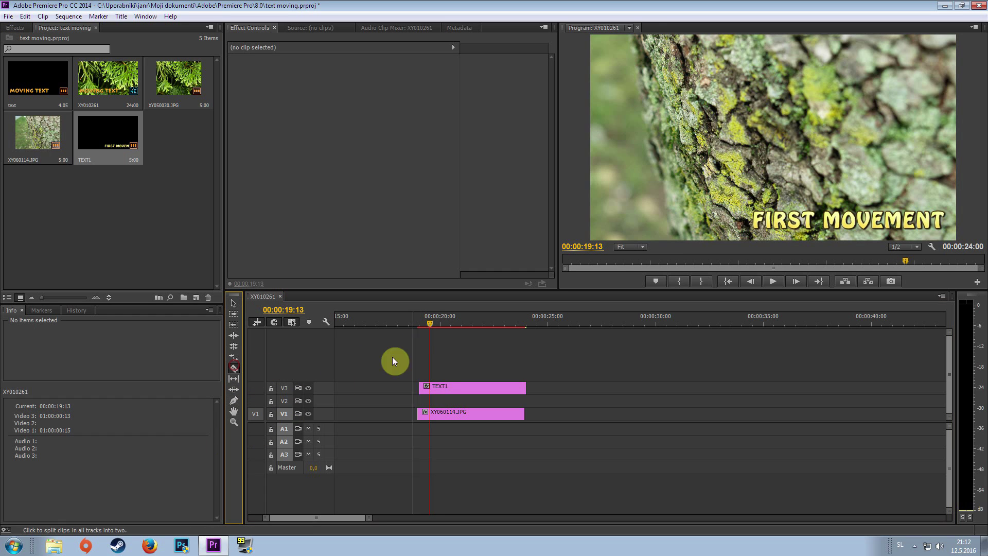
left_click(431, 387, "shift")
left_click(515, 322)
left_click(516, 387)
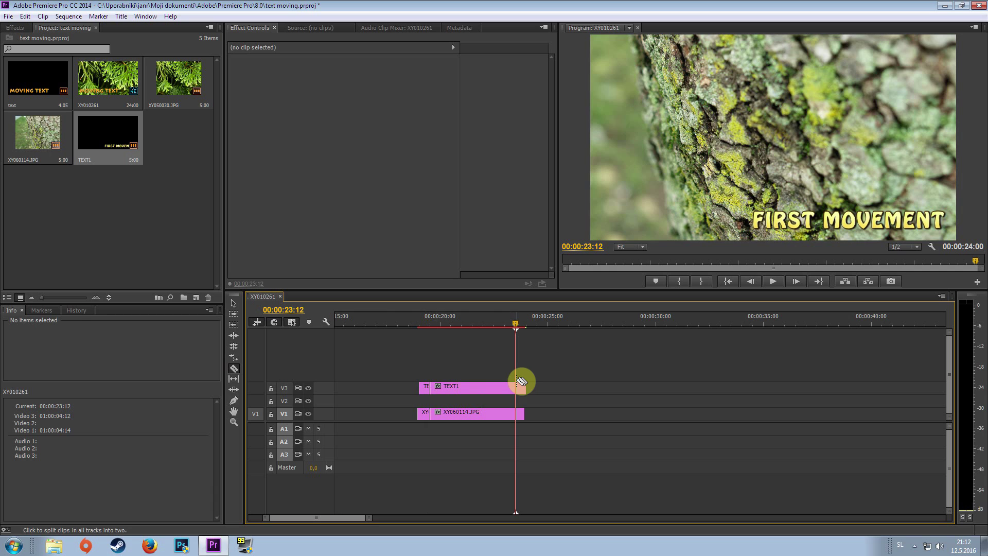
- Delete the leftover pieces before 19:13 and after 23:12, then scrub to preview
left_click(233, 303)
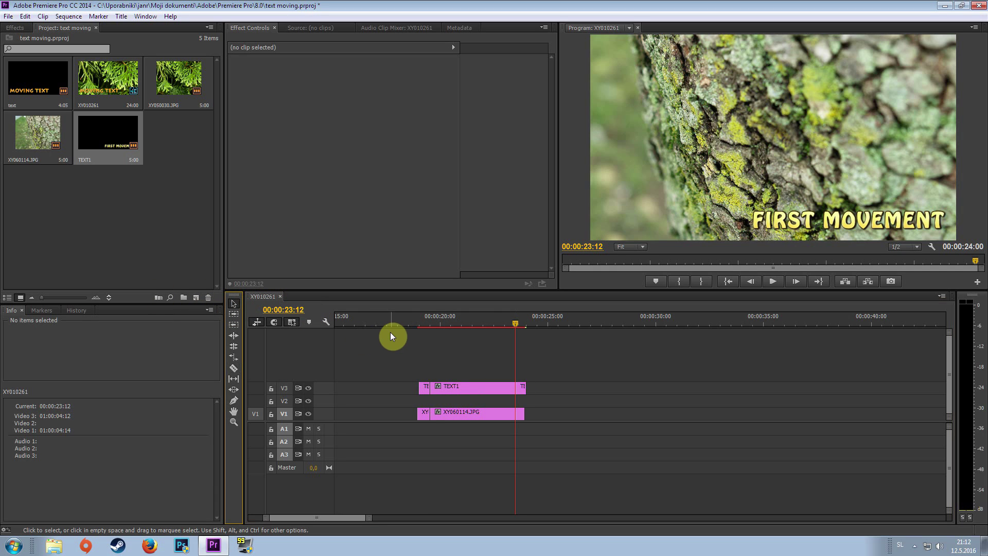
left_click_drag(391, 334, 425, 423)
key("Delete")
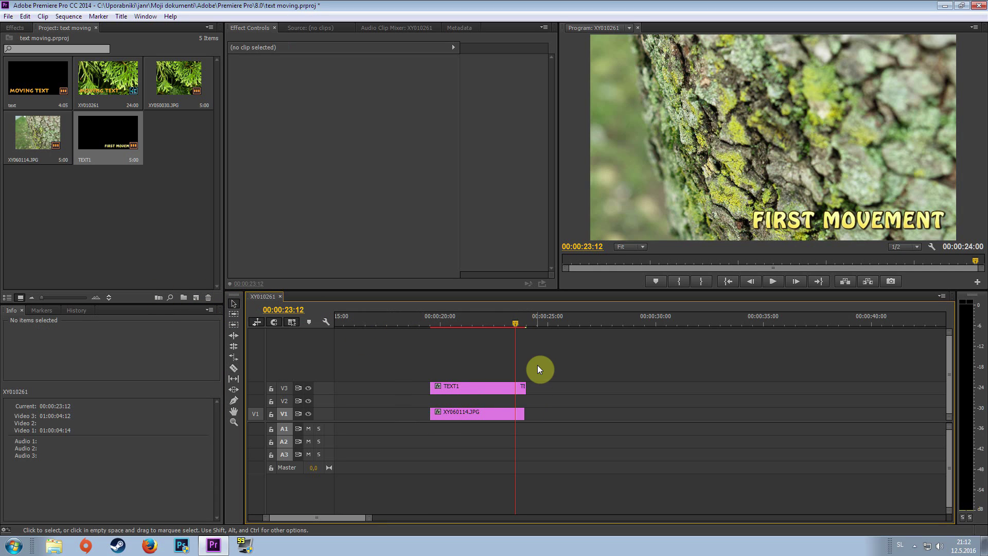
left_click_drag(530, 356, 526, 426)
key("Delete")
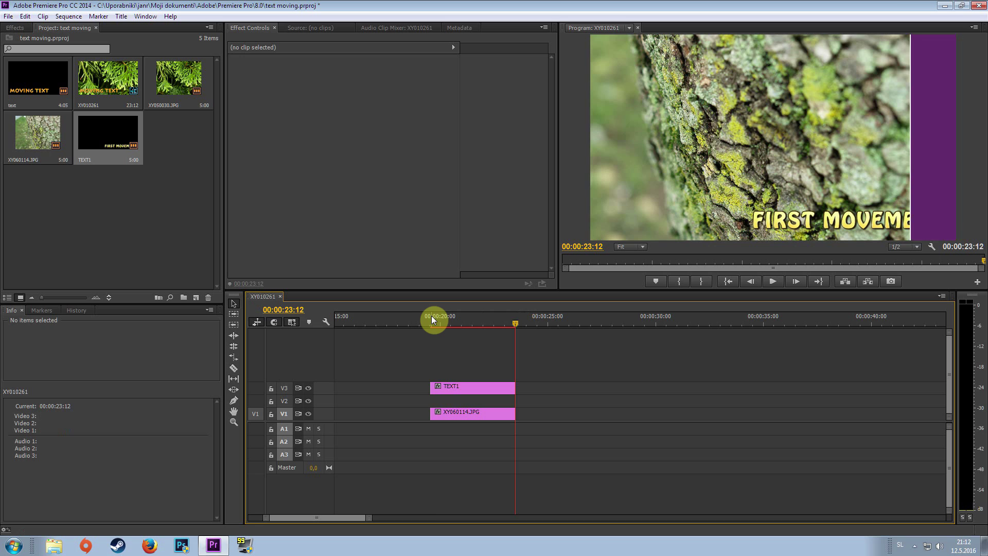
mouse_move(431, 316)
left_mouse_down()
mouse_move(507, 317)
mouse_move(453, 335)
mouse_move(517, 334)
mouse_move(435, 342)
mouse_move(497, 322)
mouse_move(441, 328)
left_mouse_up()
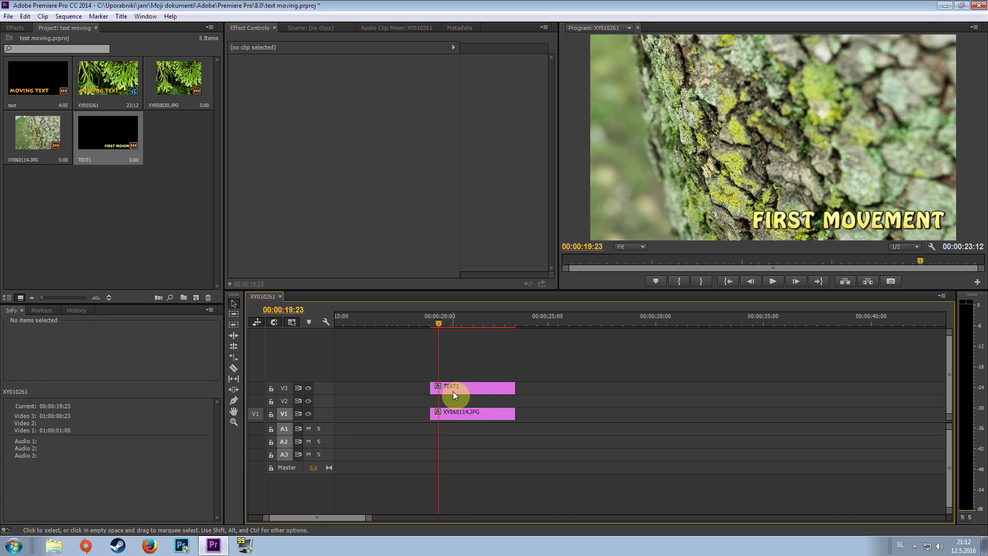
- Keyframe TEXT1's Motion Position at 19:23 and at 22:12 with X set to 156
left_click(453, 390)
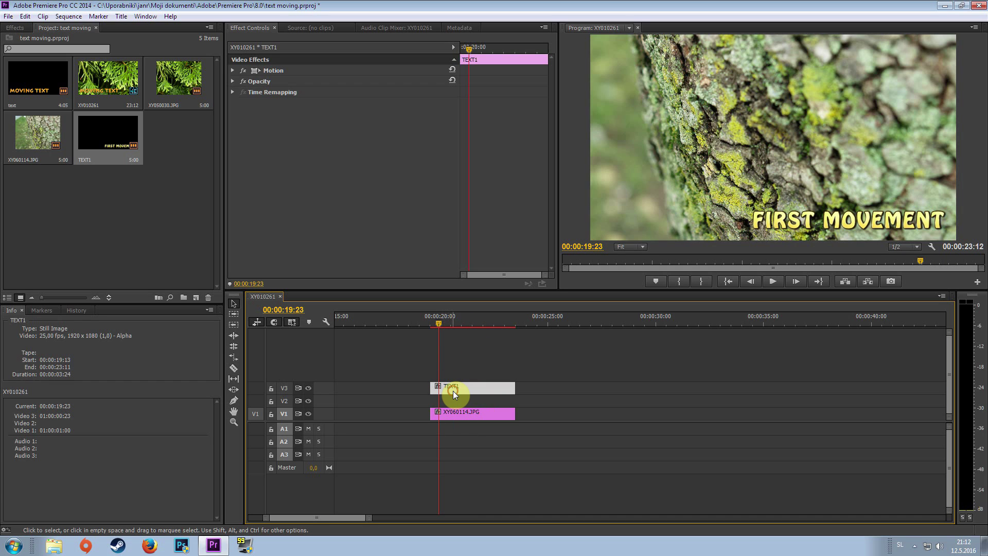
left_click(231, 70)
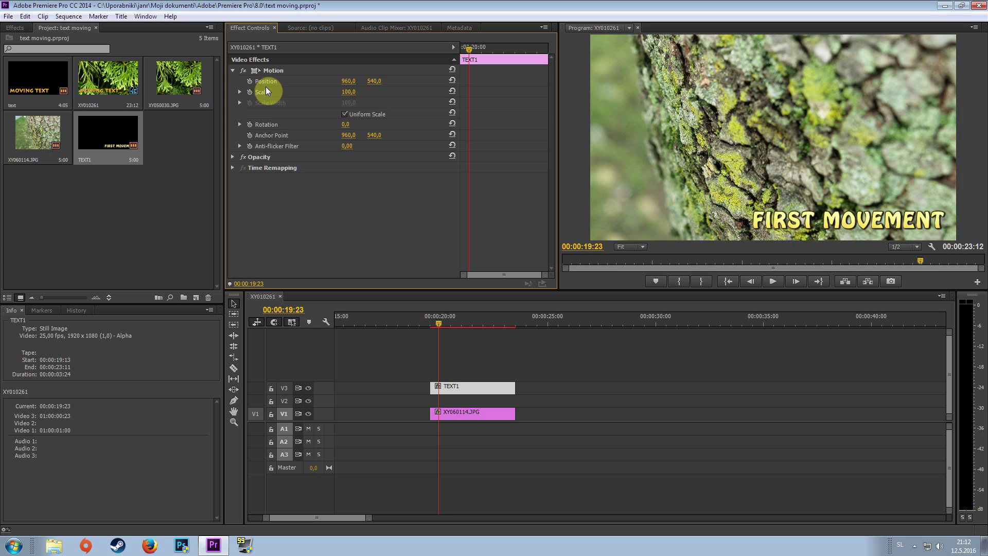
left_click(249, 82)
left_click(493, 319)
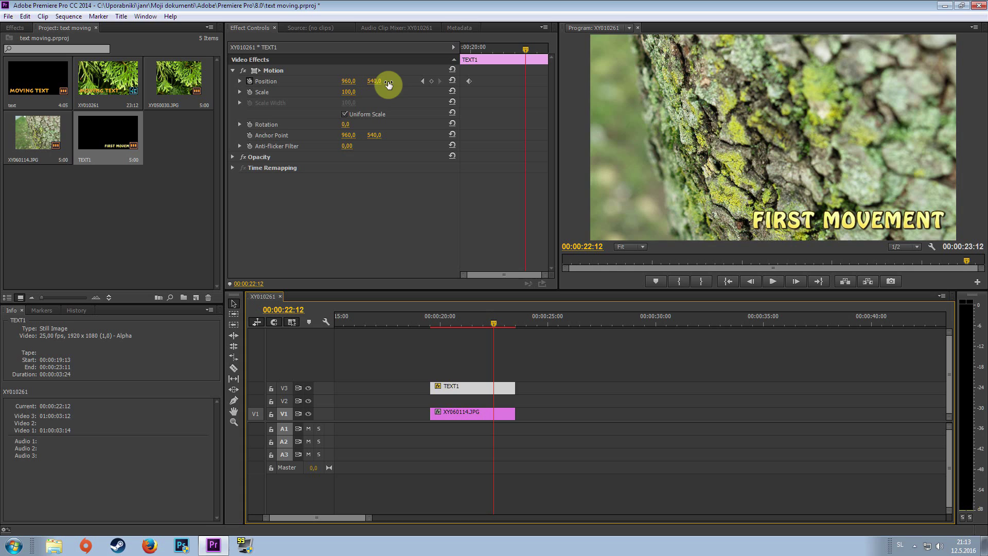
left_click(432, 82)
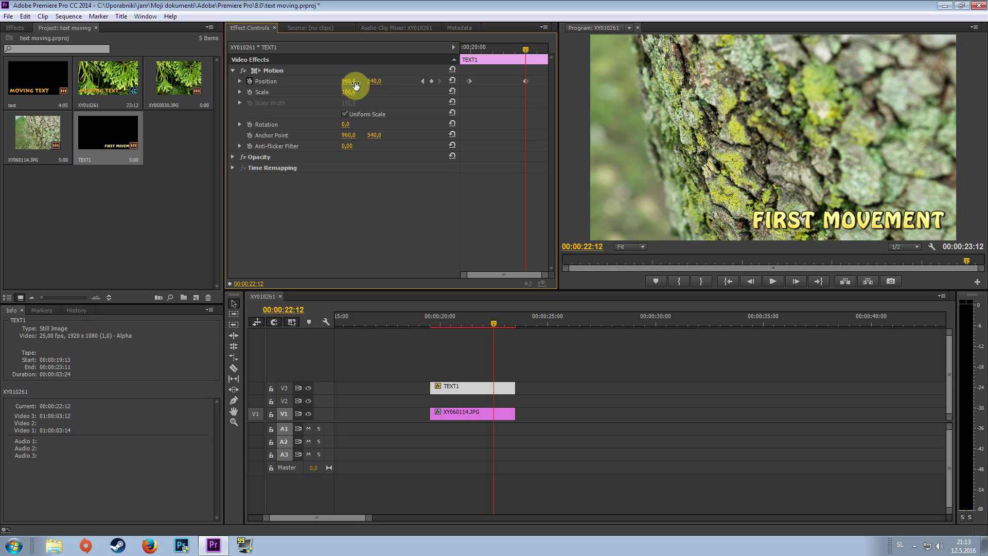
left_click_drag(348, 83, 277, 84)
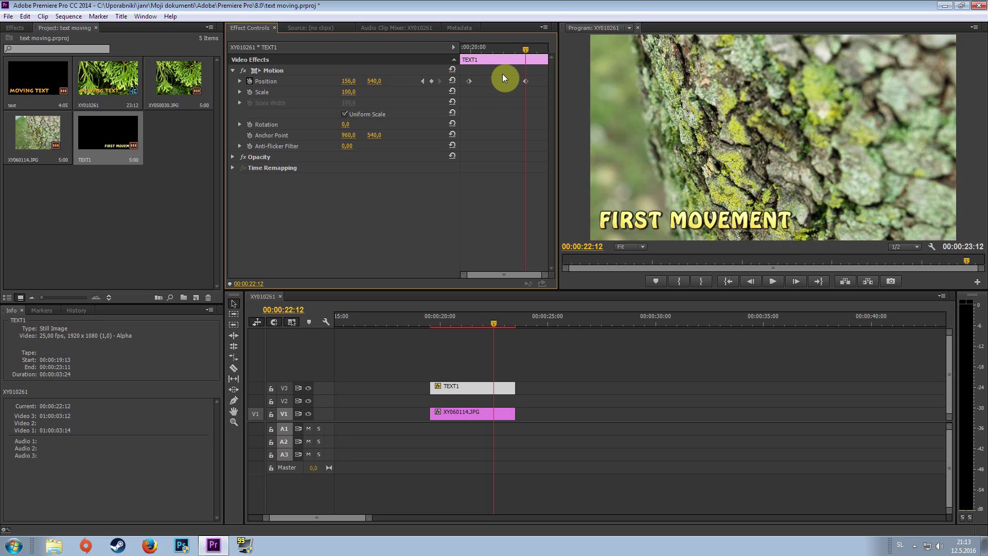
left_click(499, 307)
key("ctrl+shift+comma")
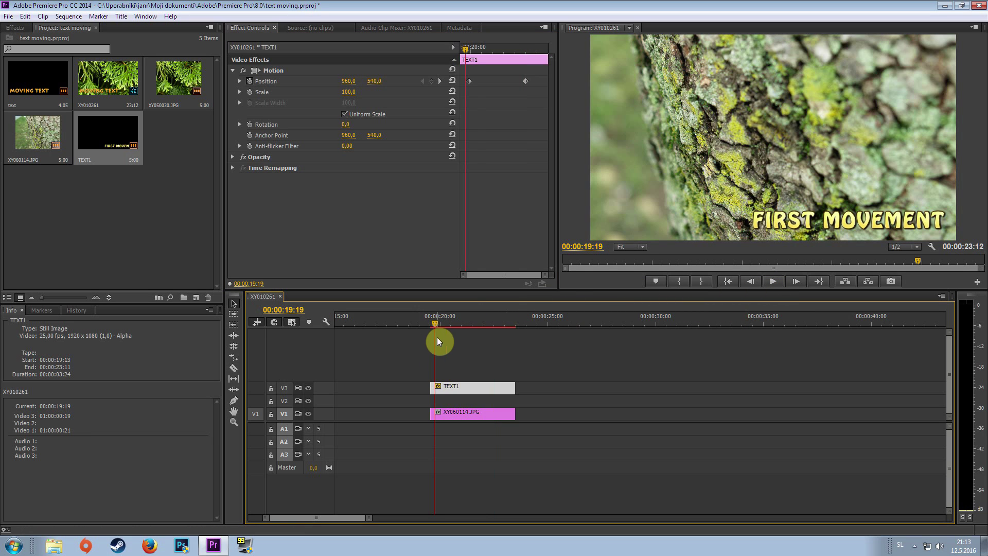
left_click(448, 345)
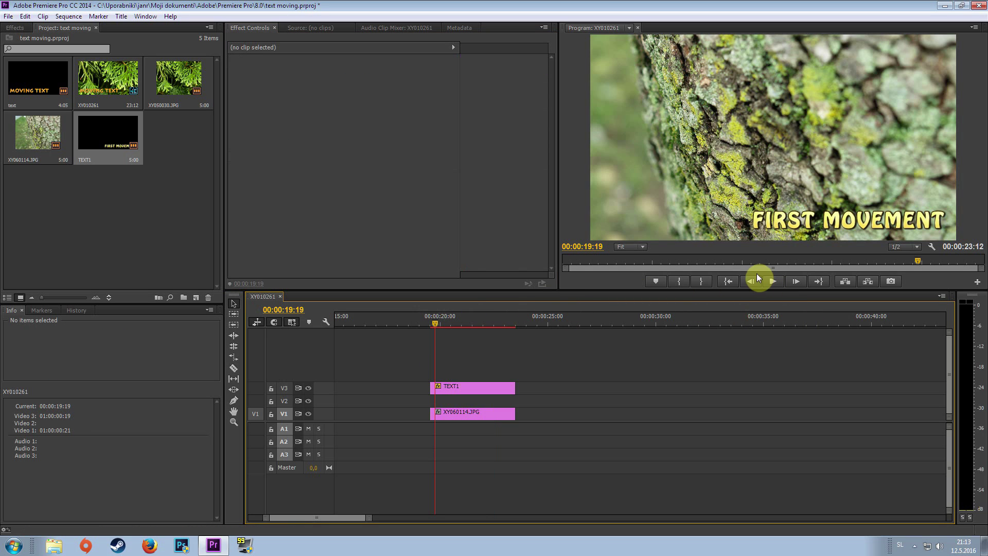
left_click(773, 280)
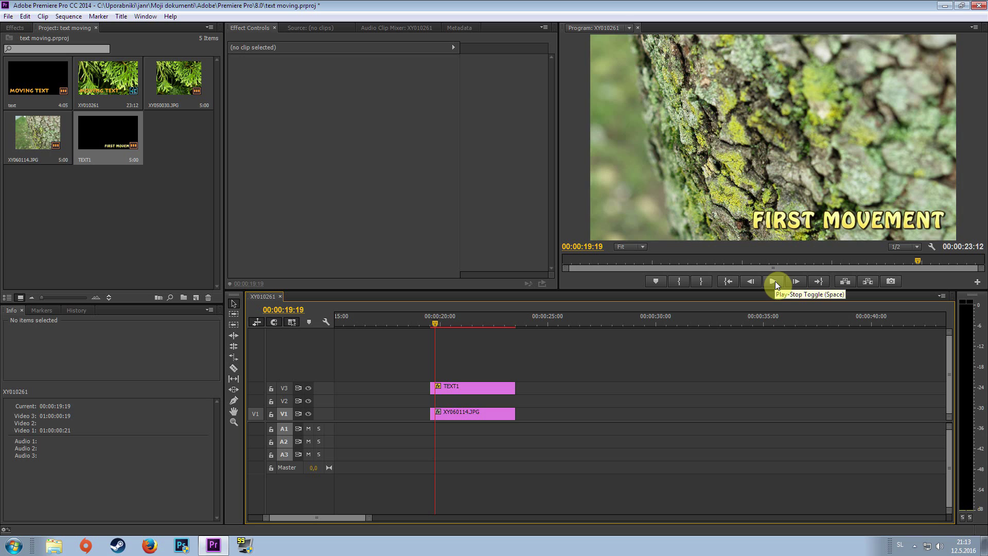
left_click(775, 281)
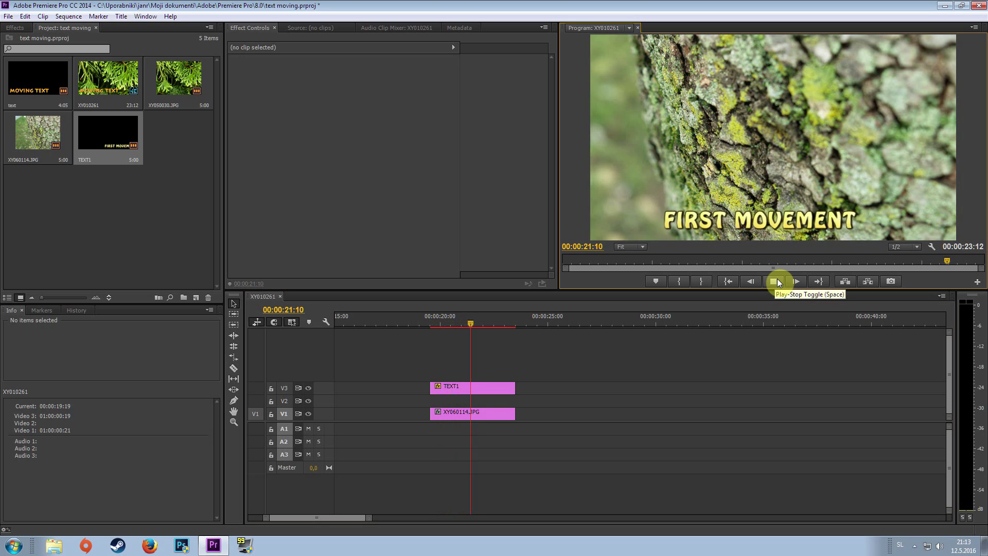
left_click(777, 278)
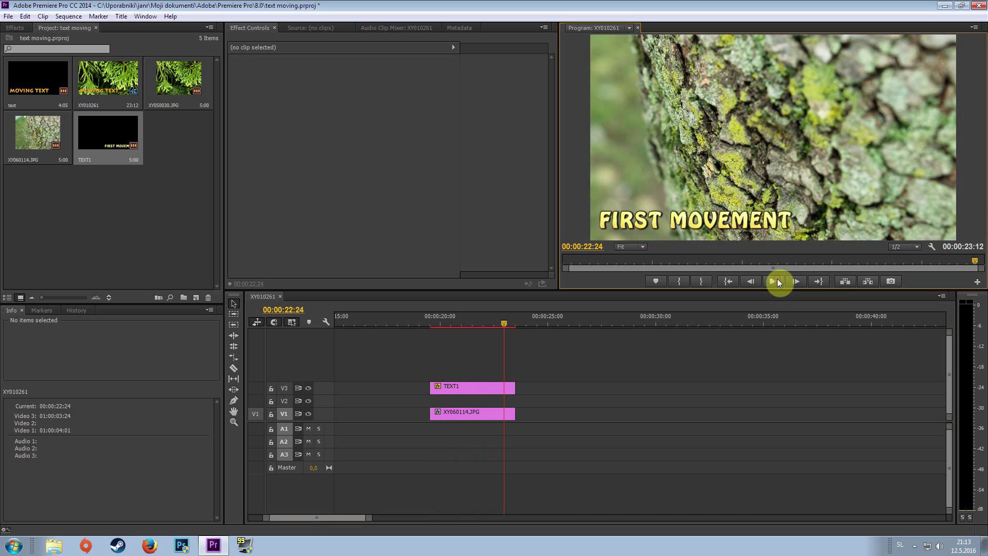
left_click(458, 387)
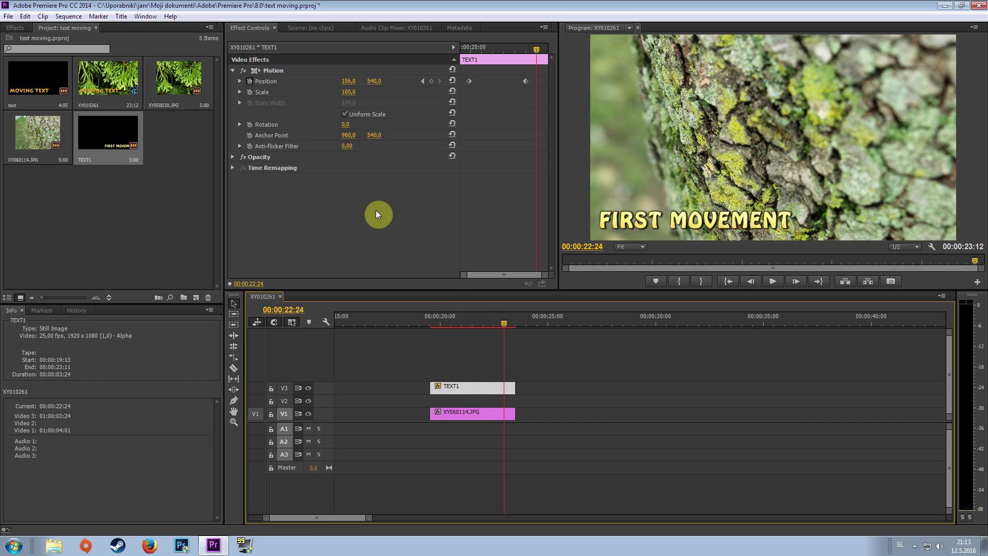